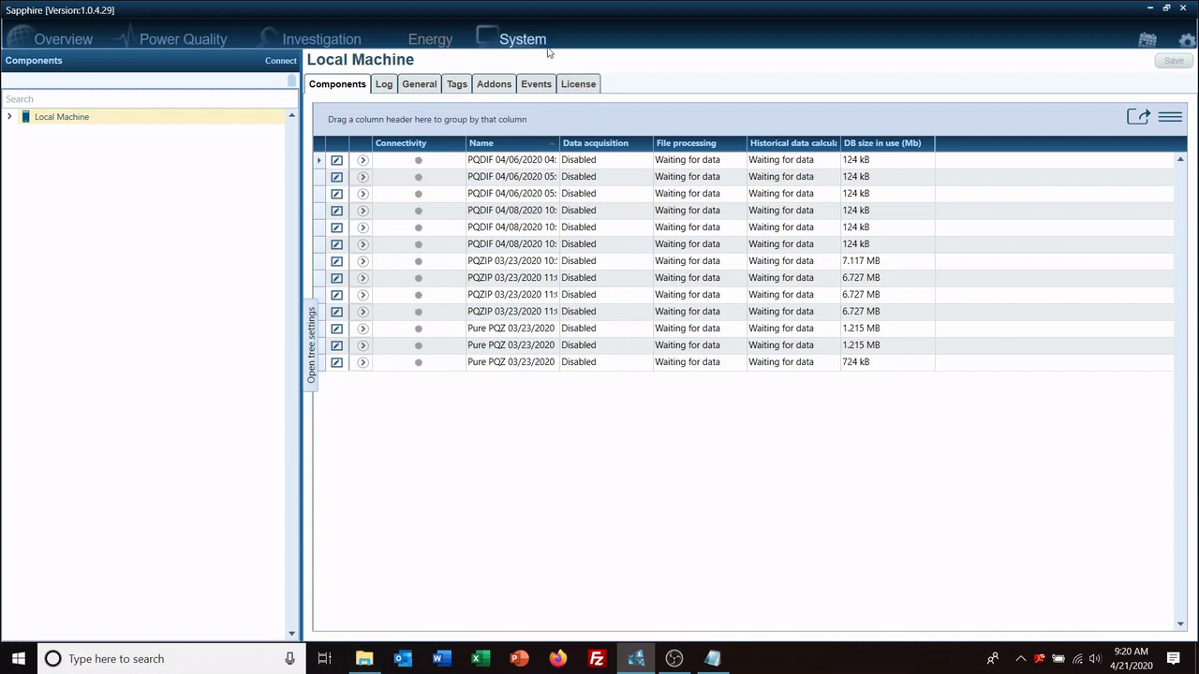
click(282, 62)
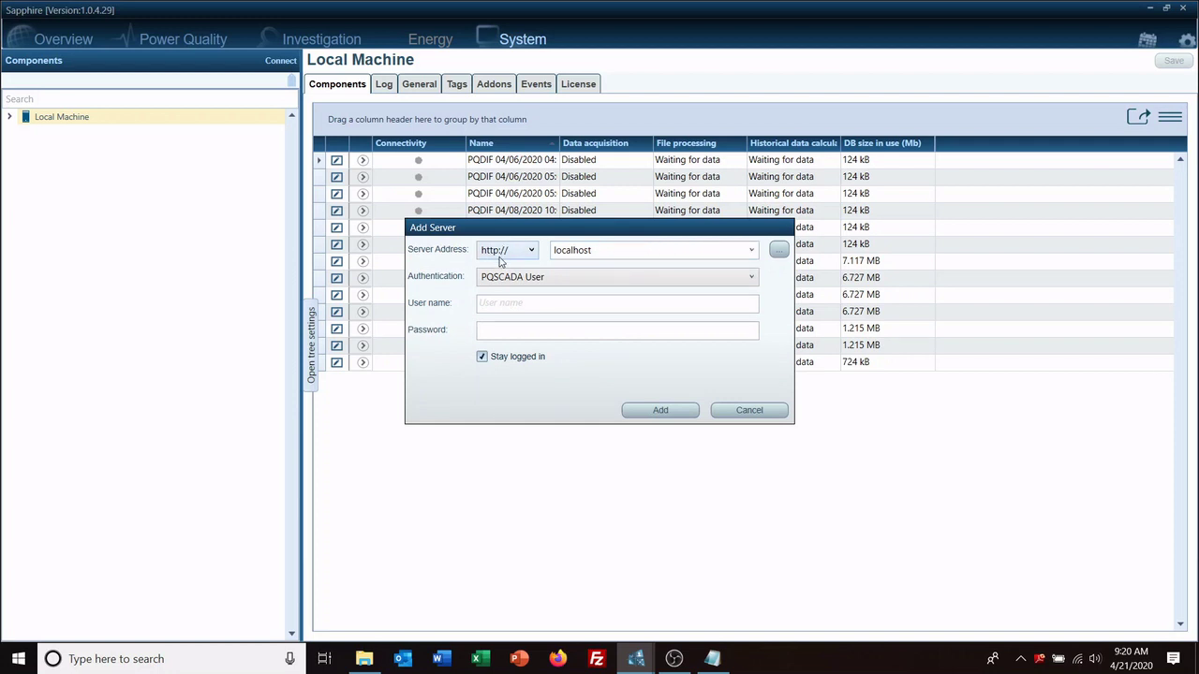
click(543, 310)
text(admin)
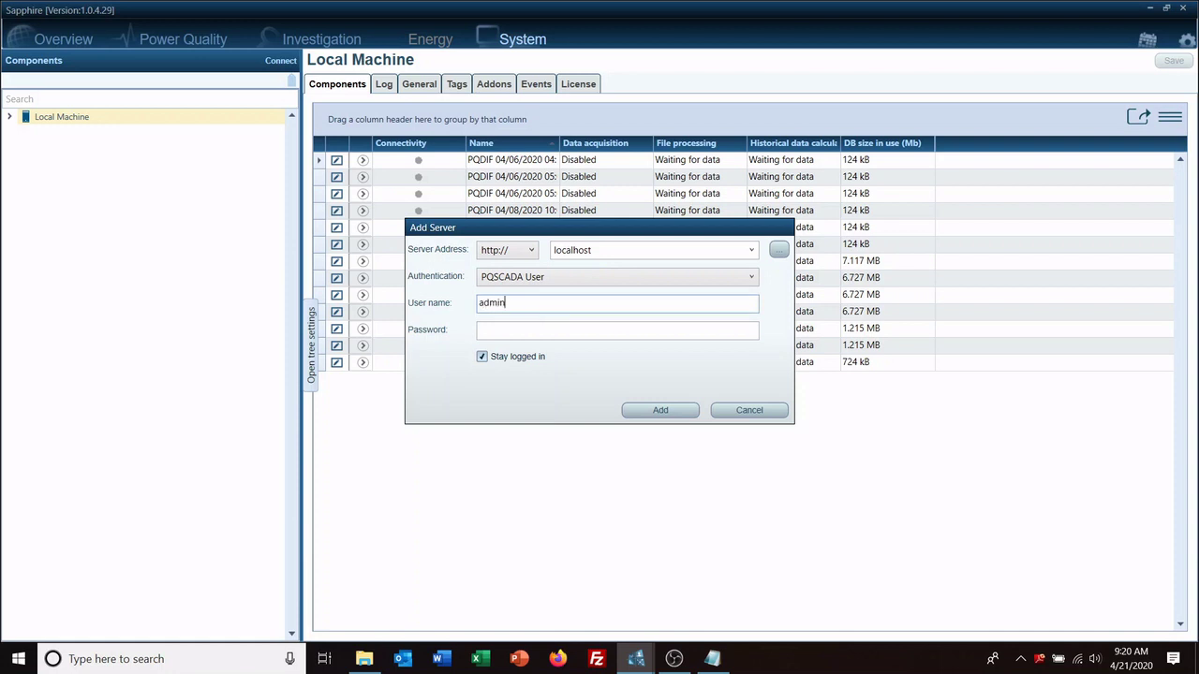
key(Tab)
text(******)
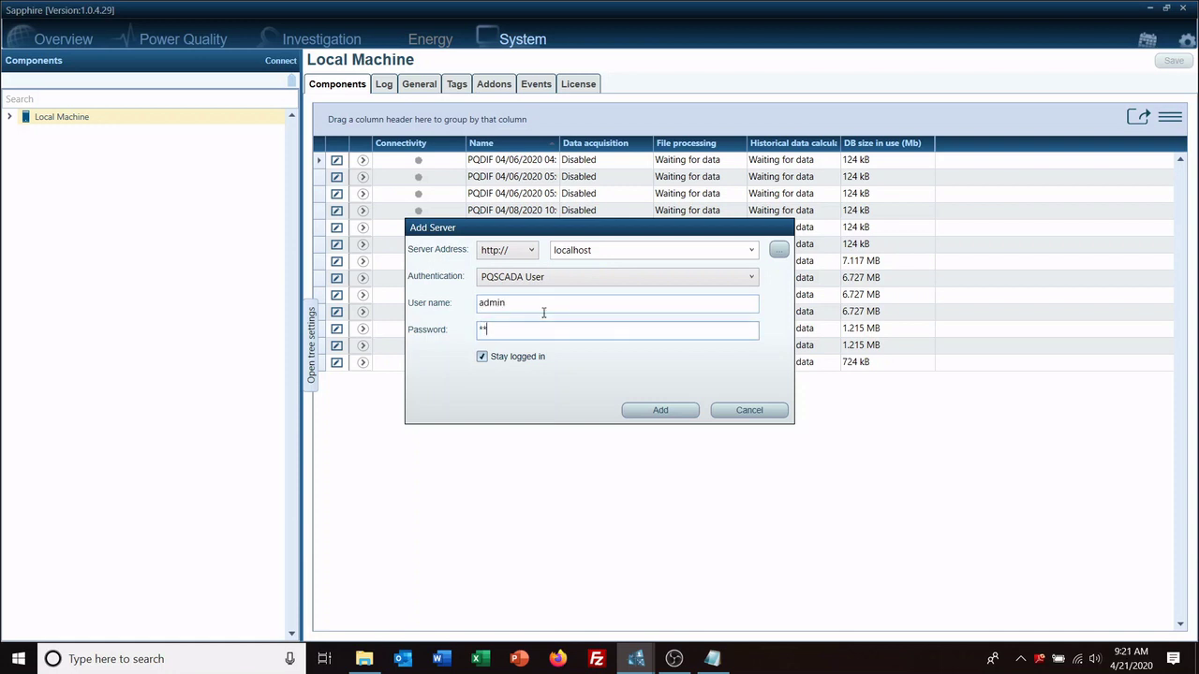
text(*****)
click(660, 410)
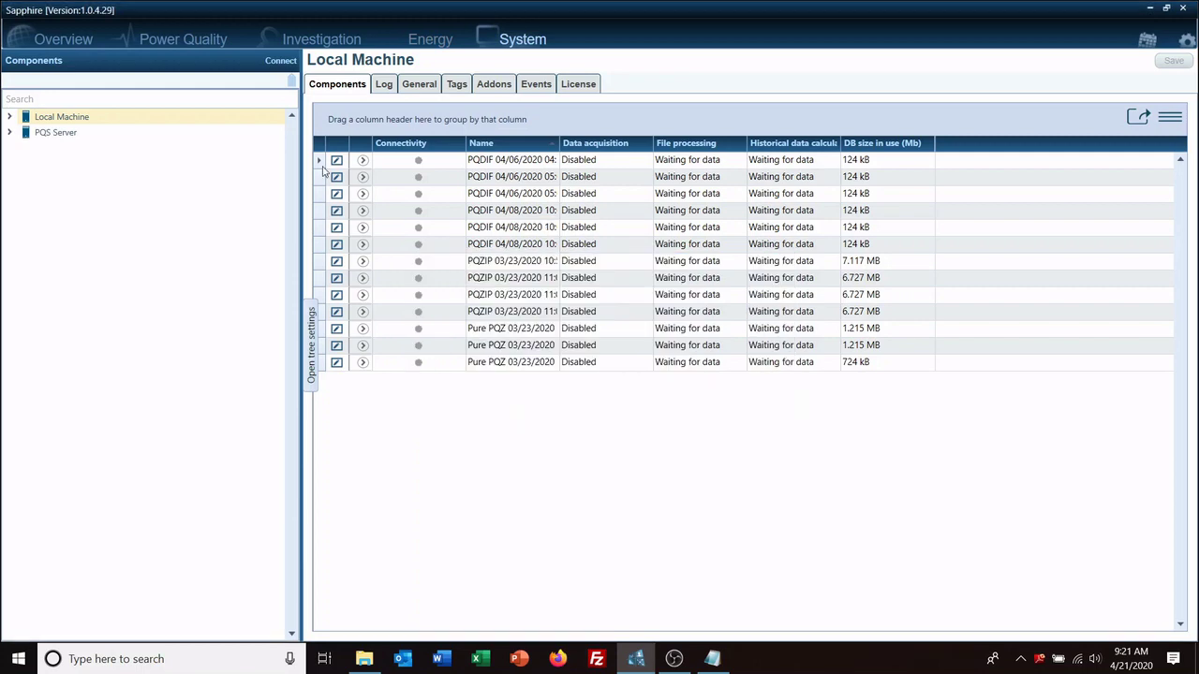
Step: Show PQS Server's Components table of nine devices and expand the Actions menu
click(56, 132)
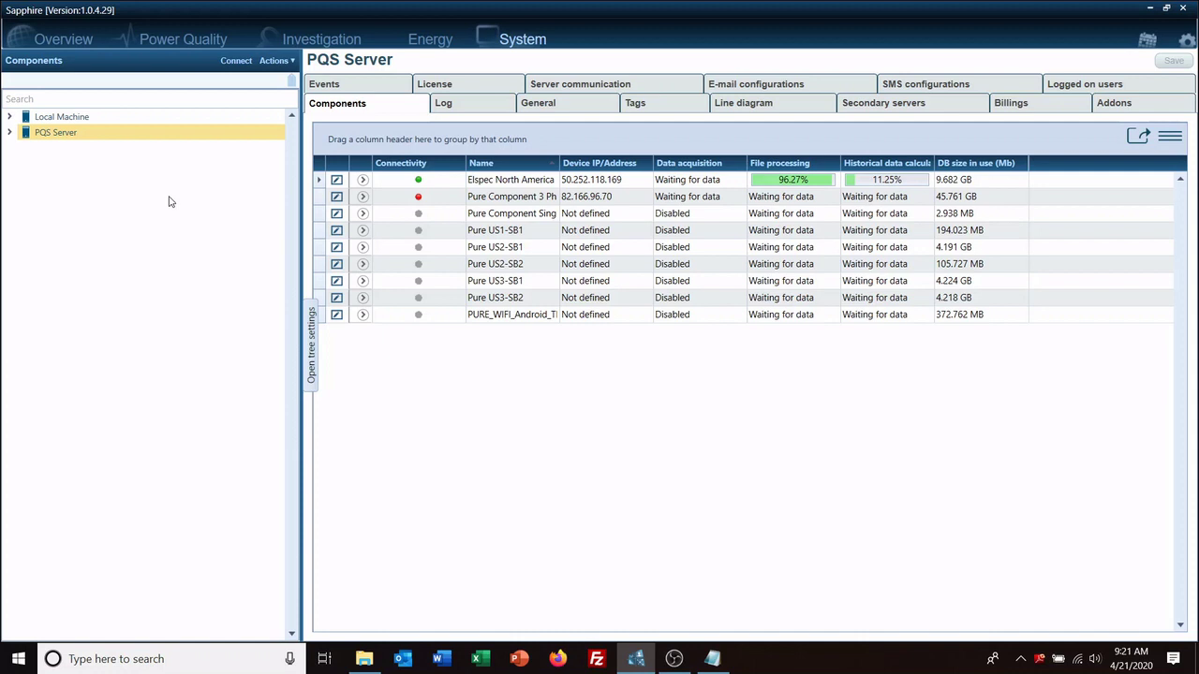
click(281, 61)
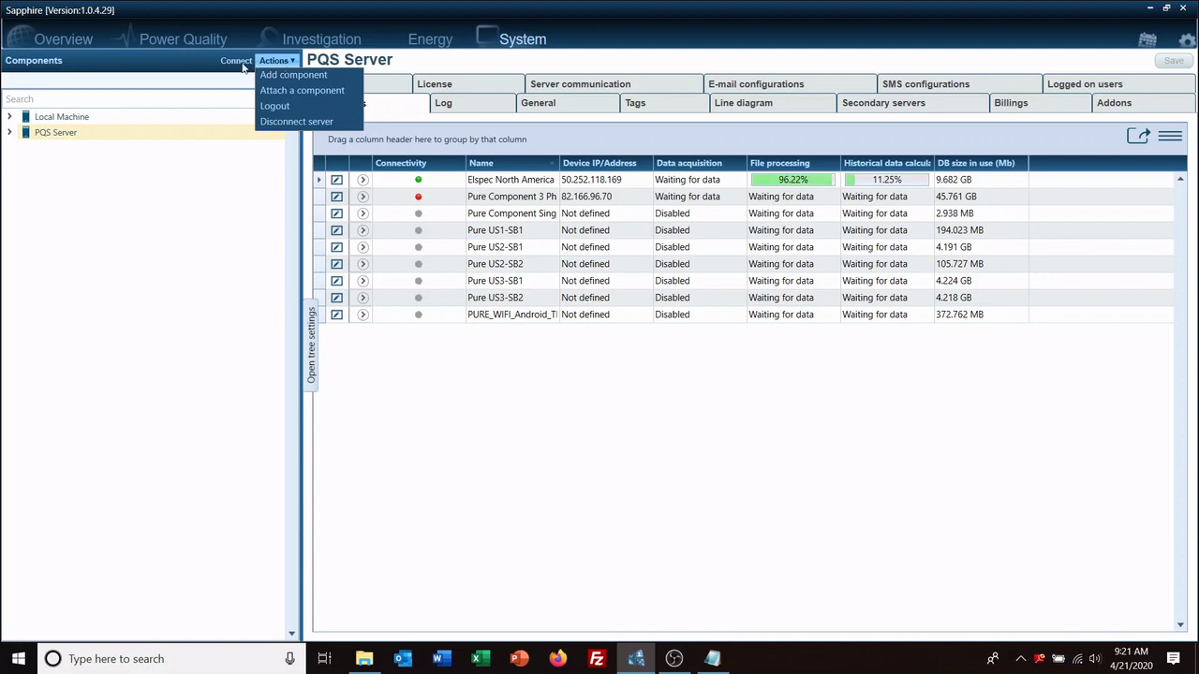
click(241, 62)
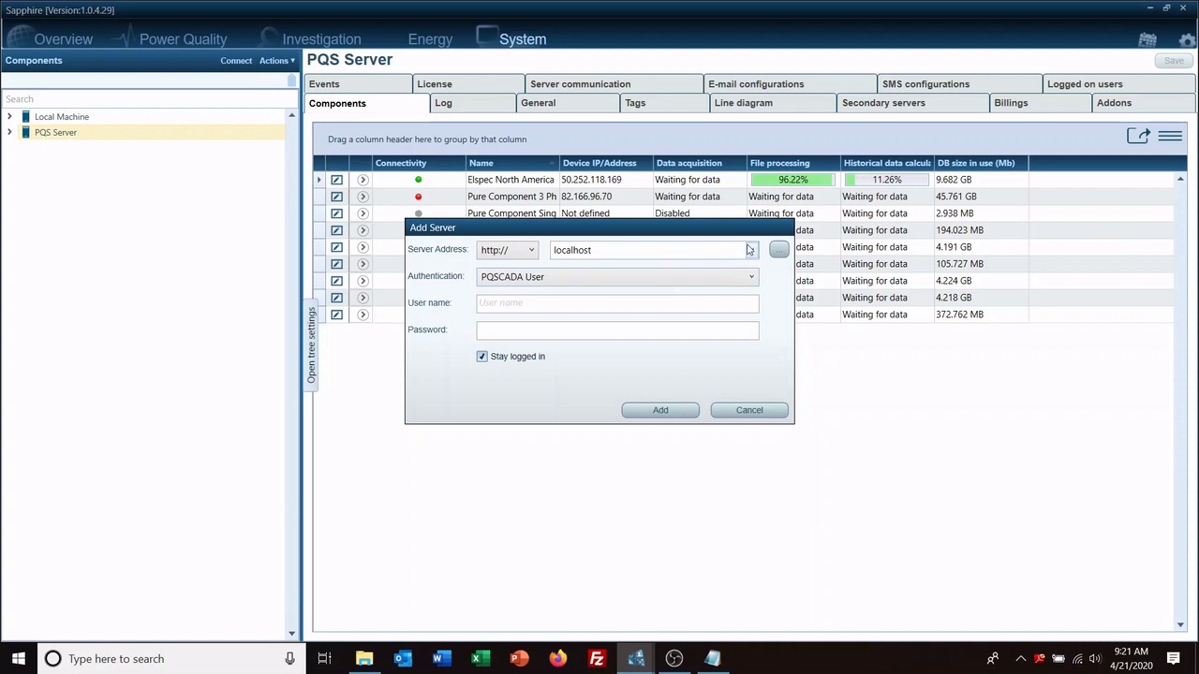
click(750, 251)
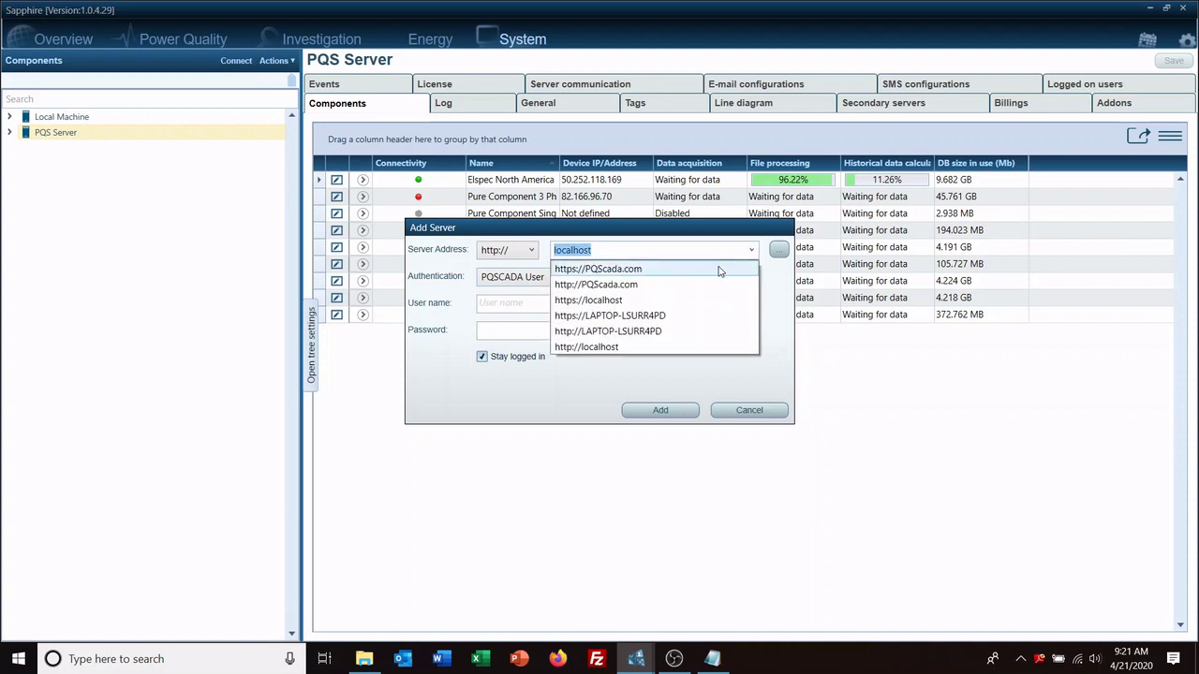
click(719, 271)
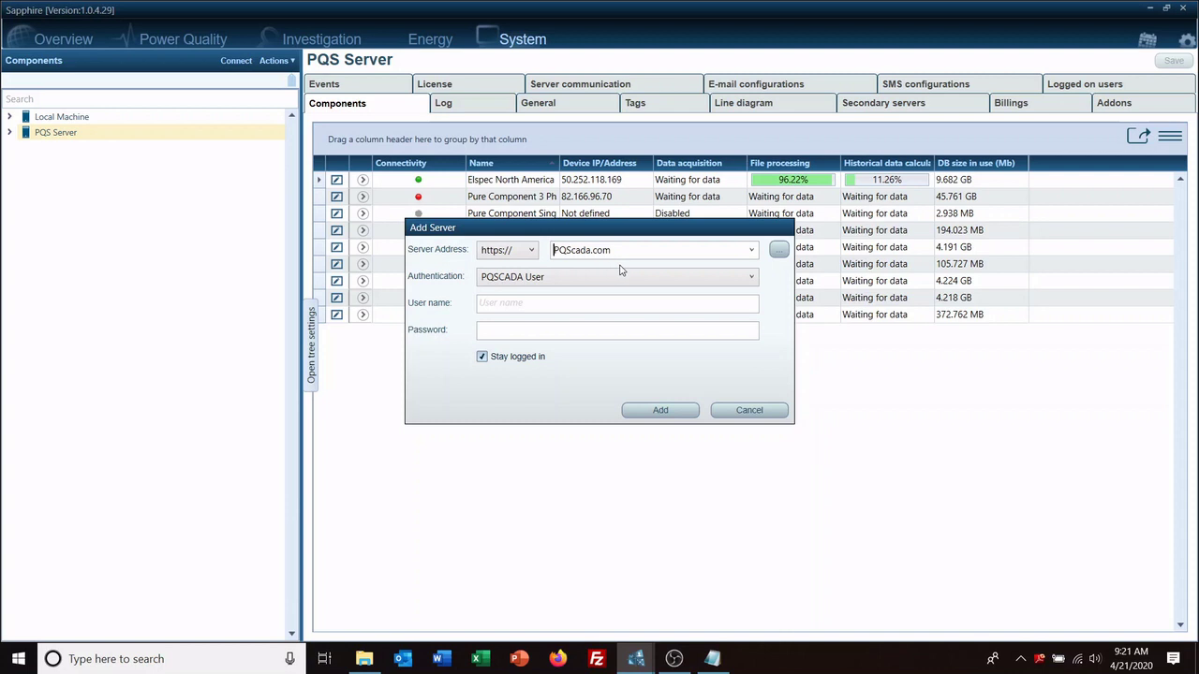
click(547, 304)
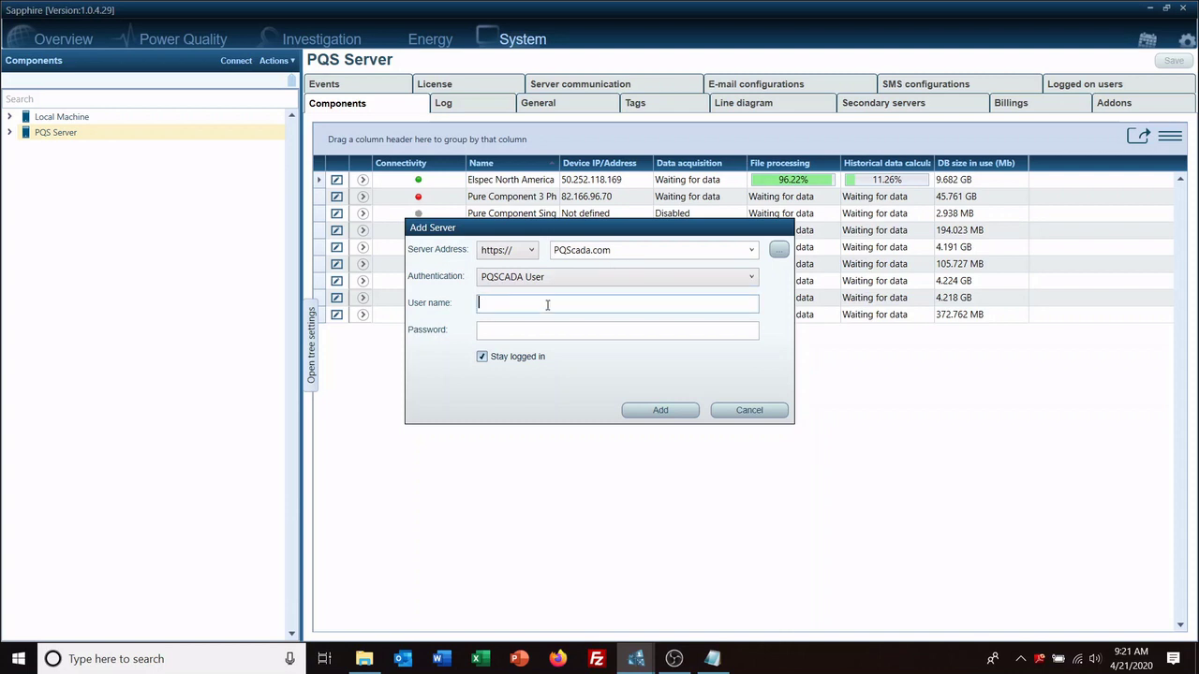
text(Demo)
key(Tab)
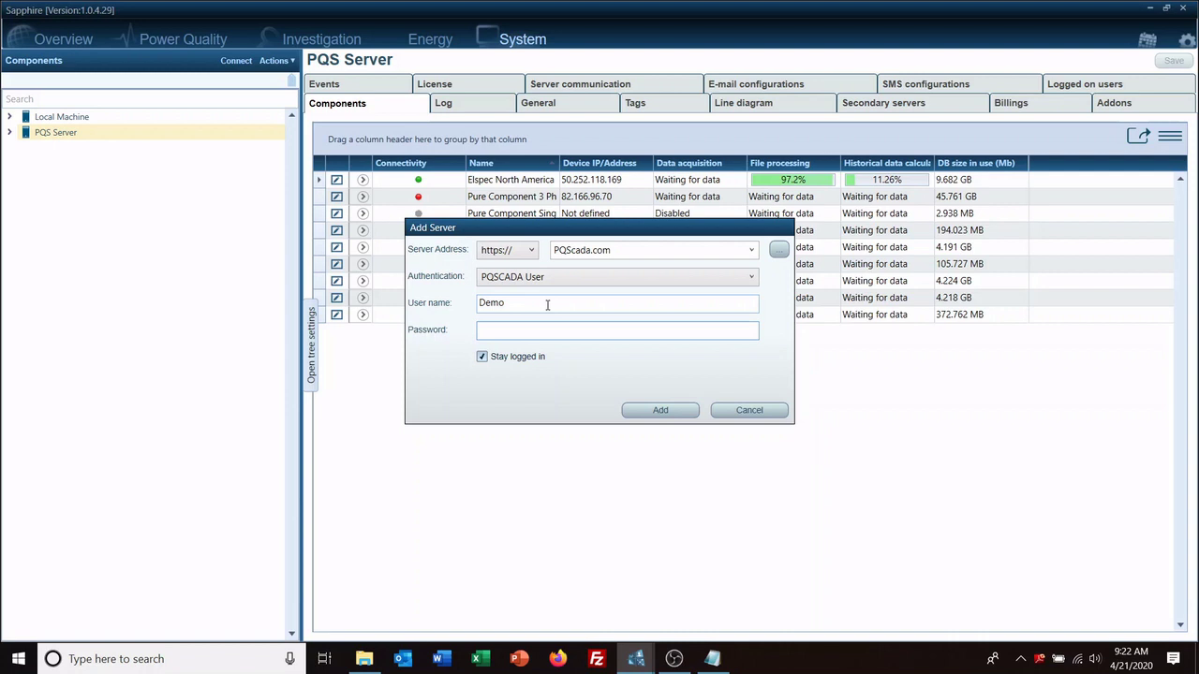
text(demo)
click(640, 409)
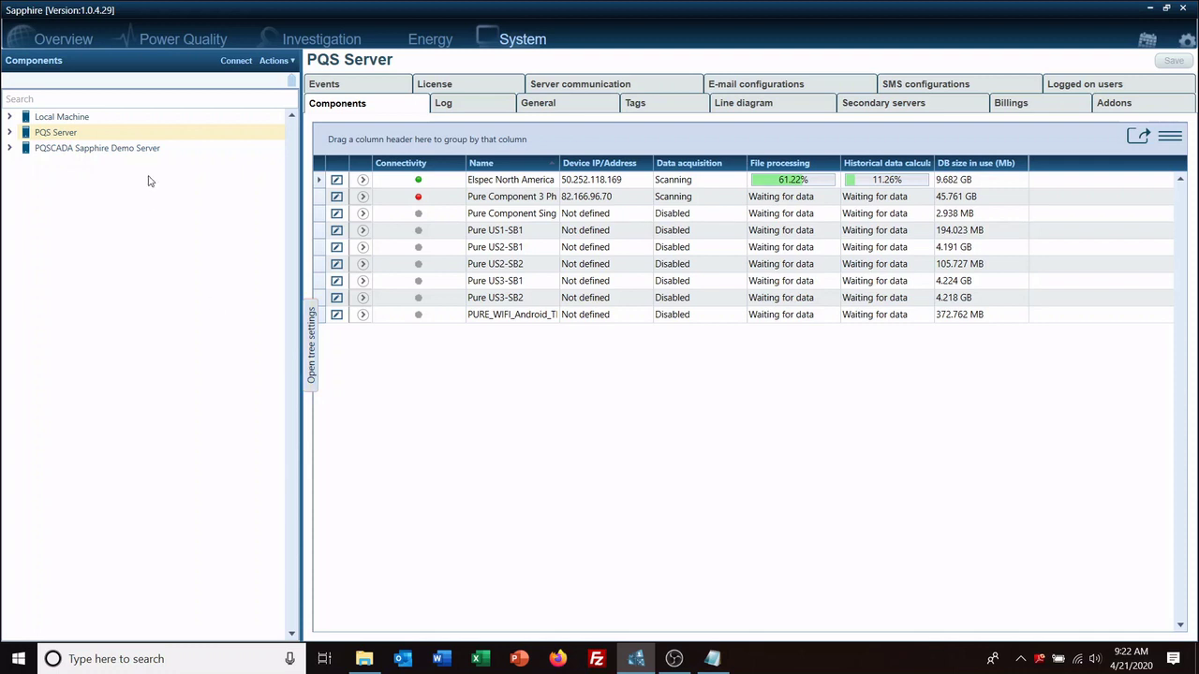
Step: View the demo server's Elspec devices, then collapse it and expand PQS Server's nine components
click(9, 149)
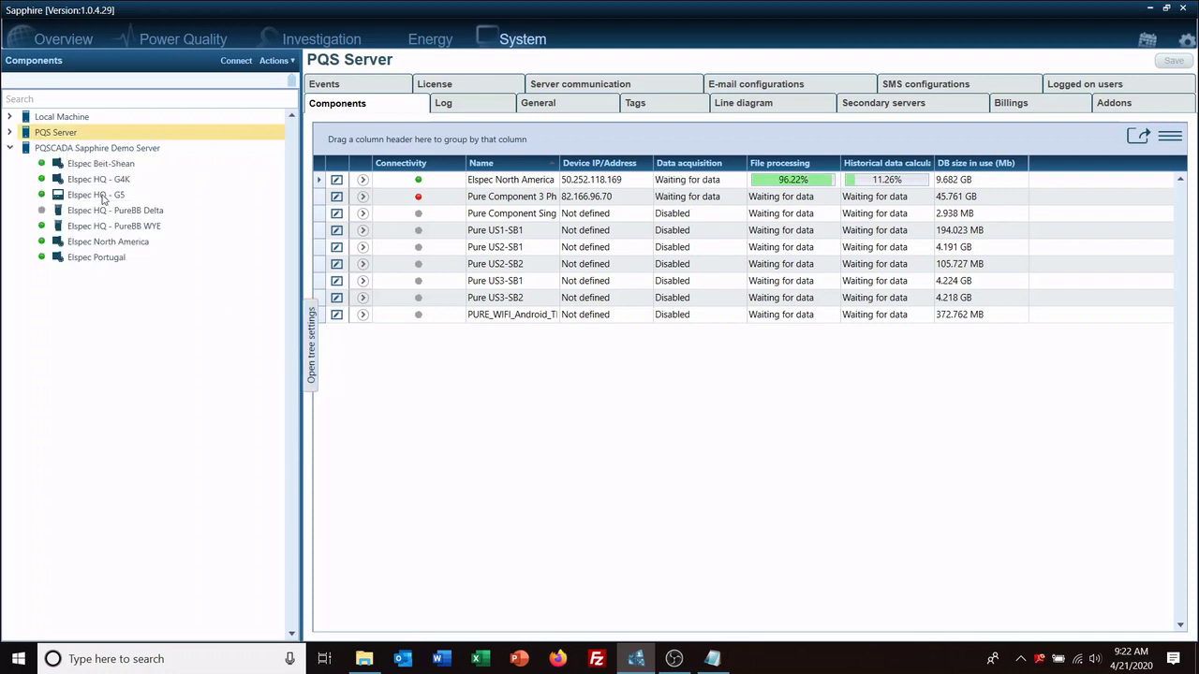
click(110, 152)
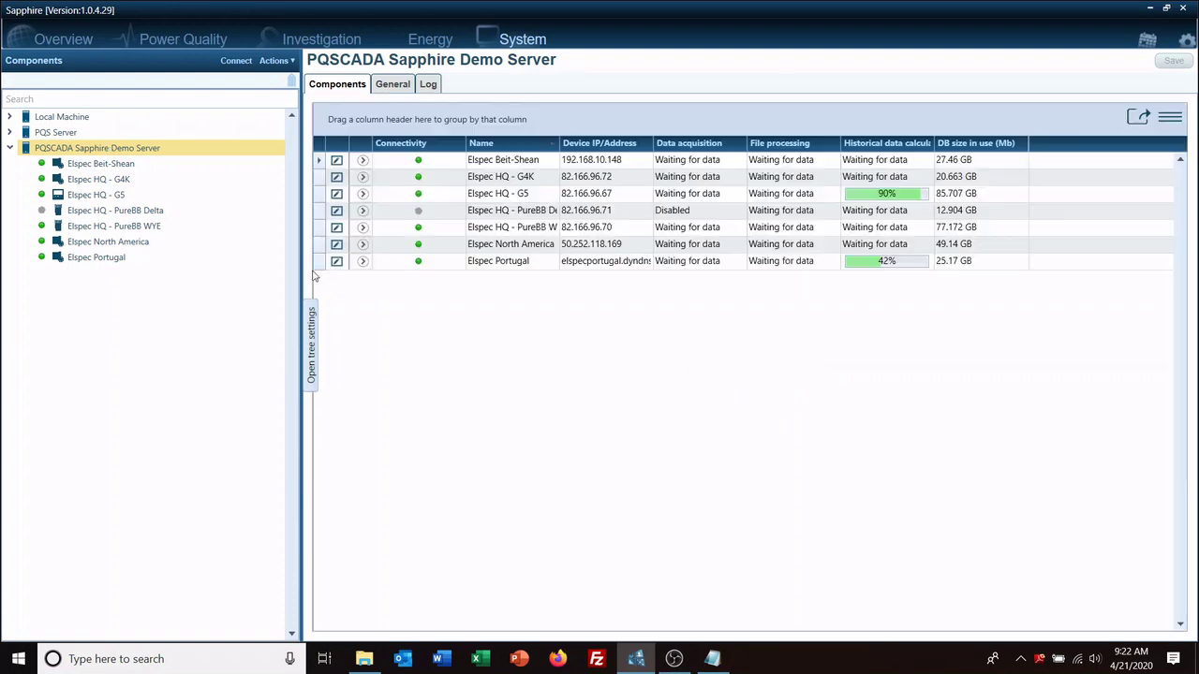
click(58, 134)
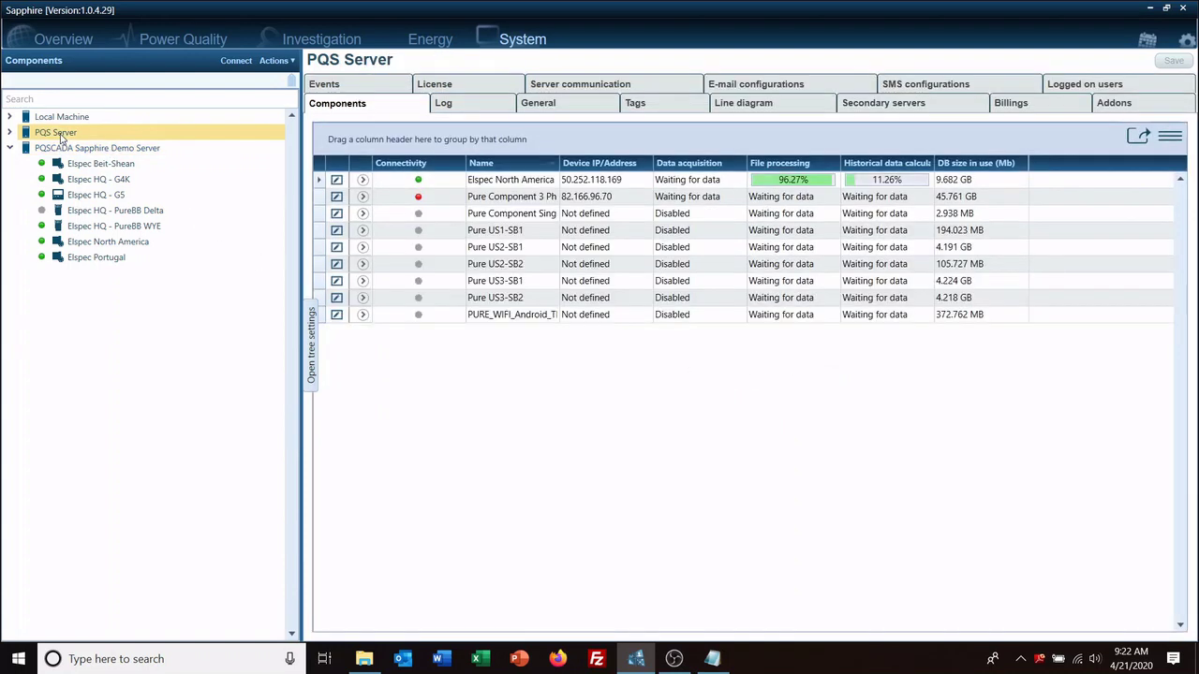
click(11, 148)
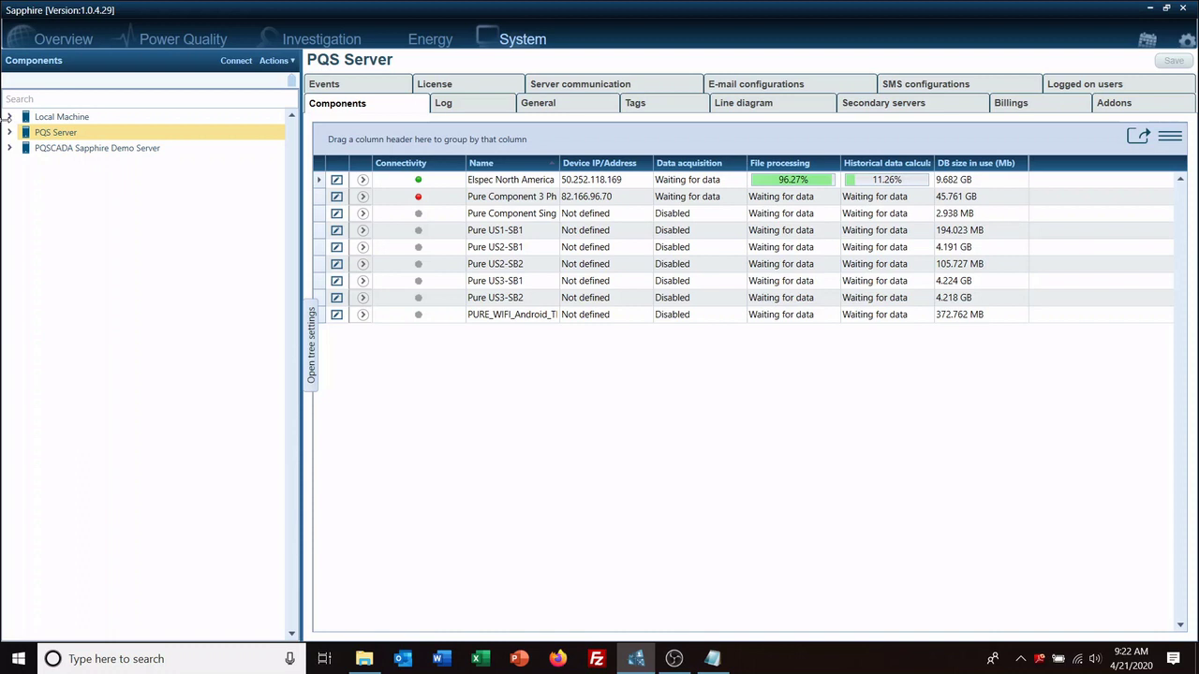
click(10, 133)
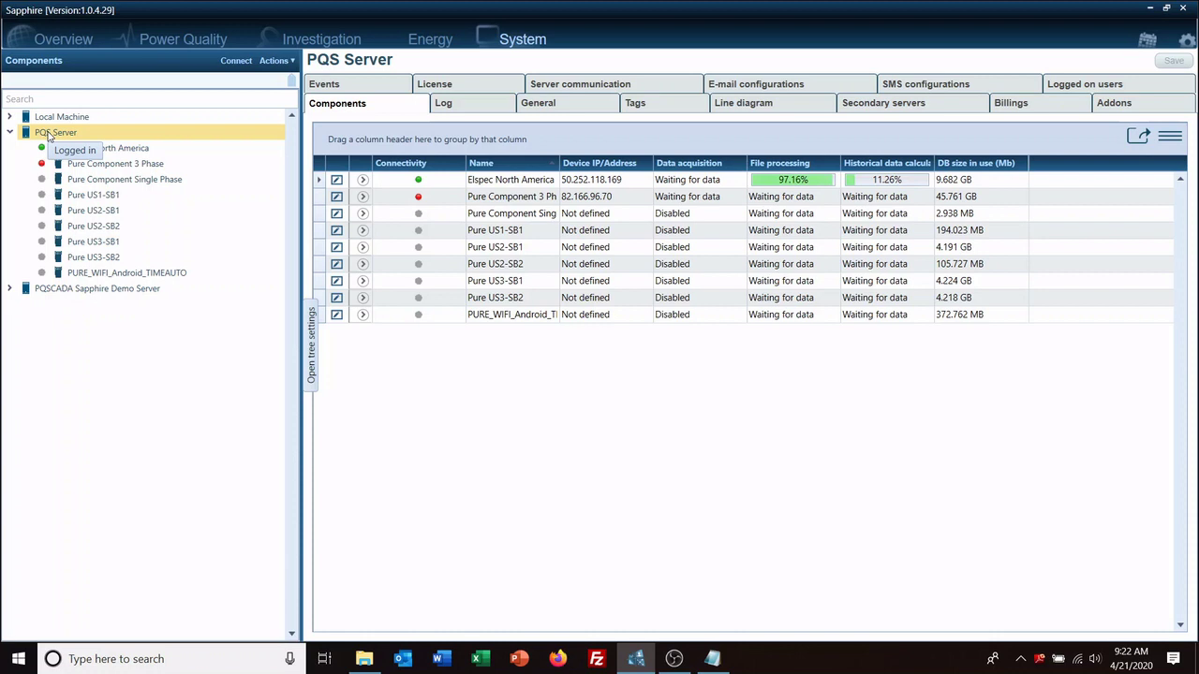
Step: Start adding a BlackBox DFR G5 component to PQS Server
click(277, 62)
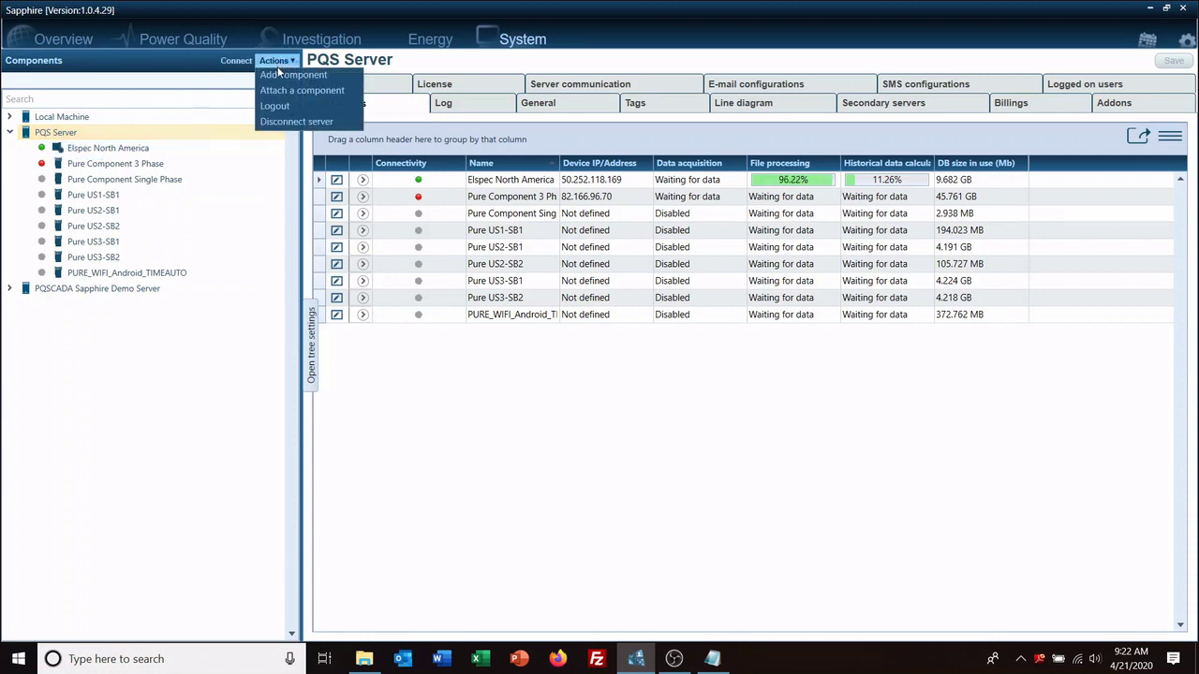
click(279, 75)
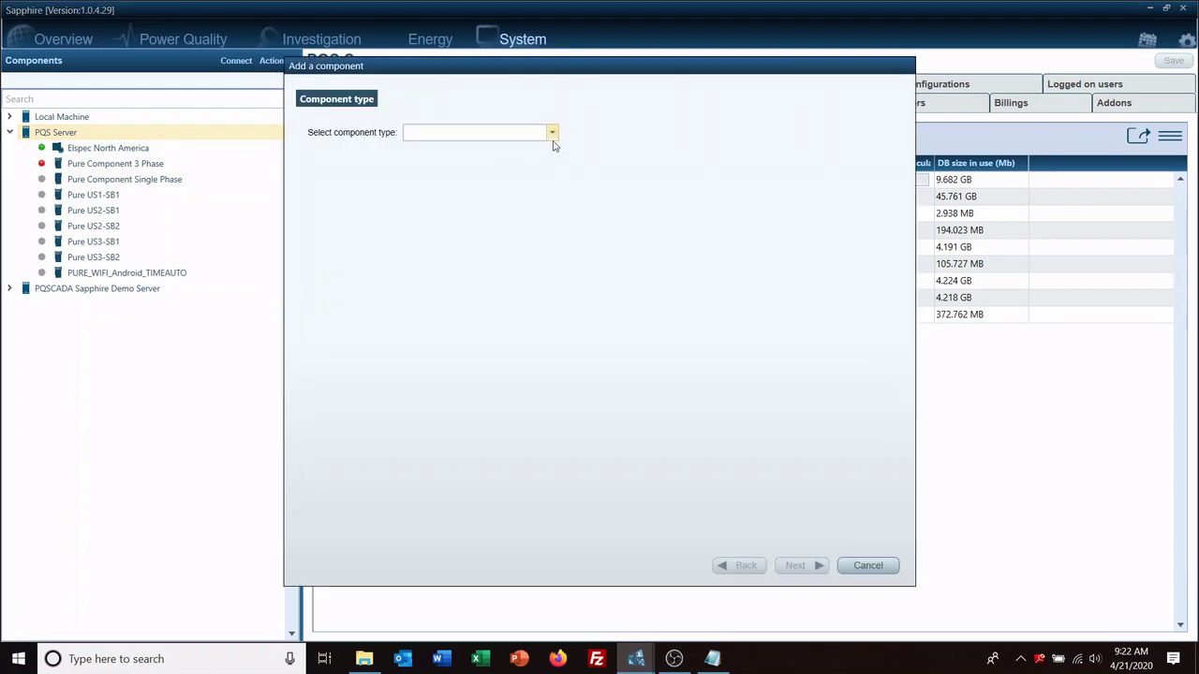
click(551, 134)
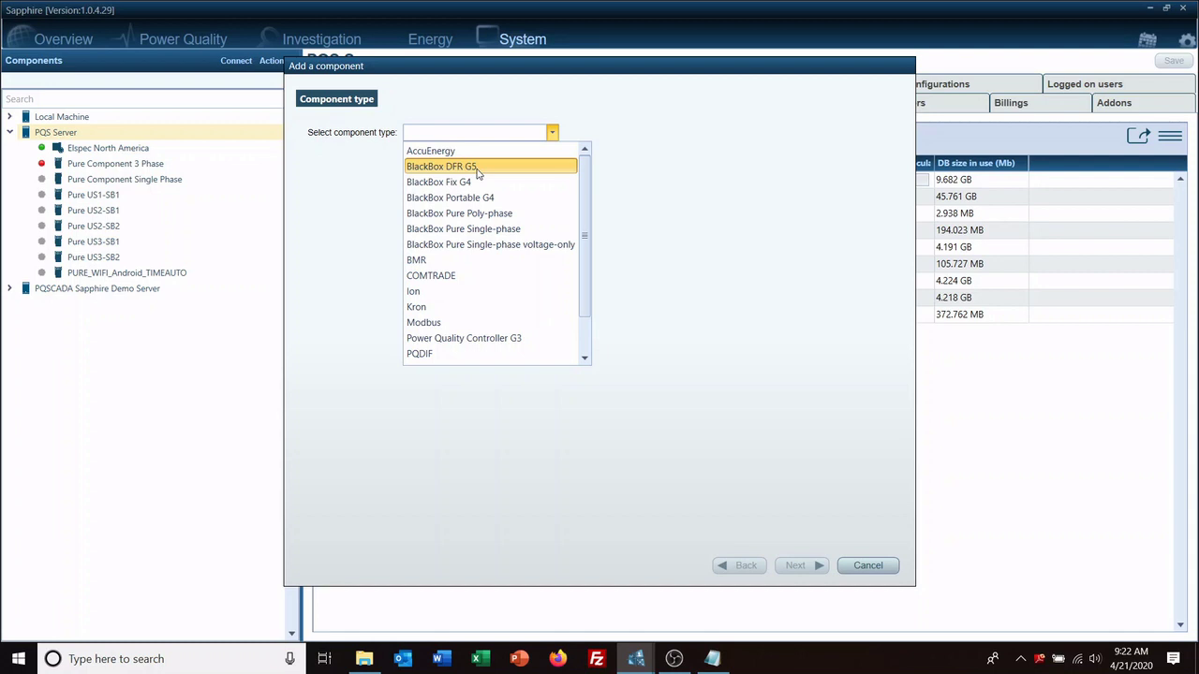
click(477, 167)
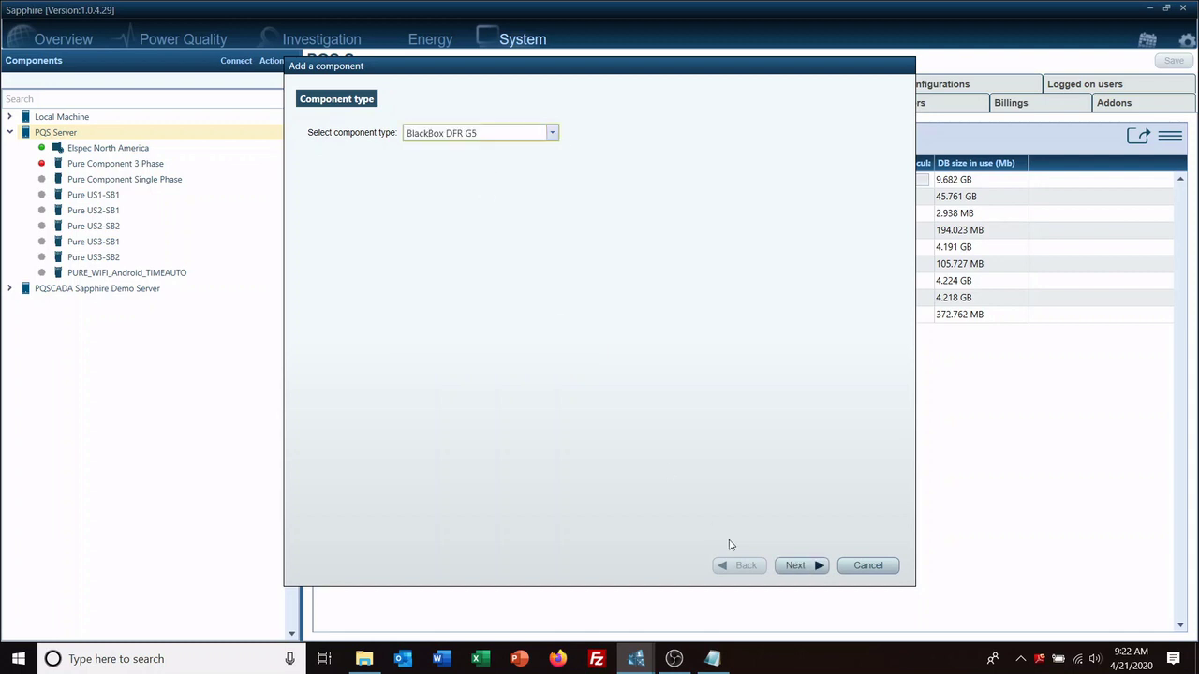
click(795, 566)
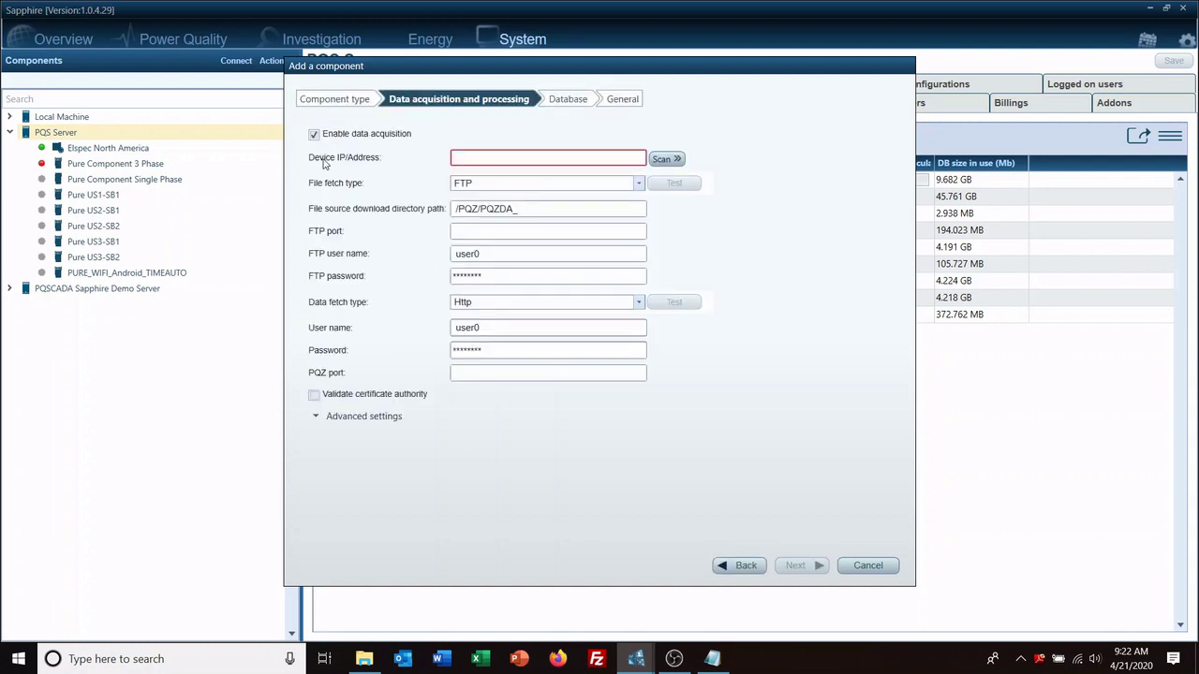
Step: Set the Device IP/Address to 82.166.96.68 and continue to the Database step
click(474, 156)
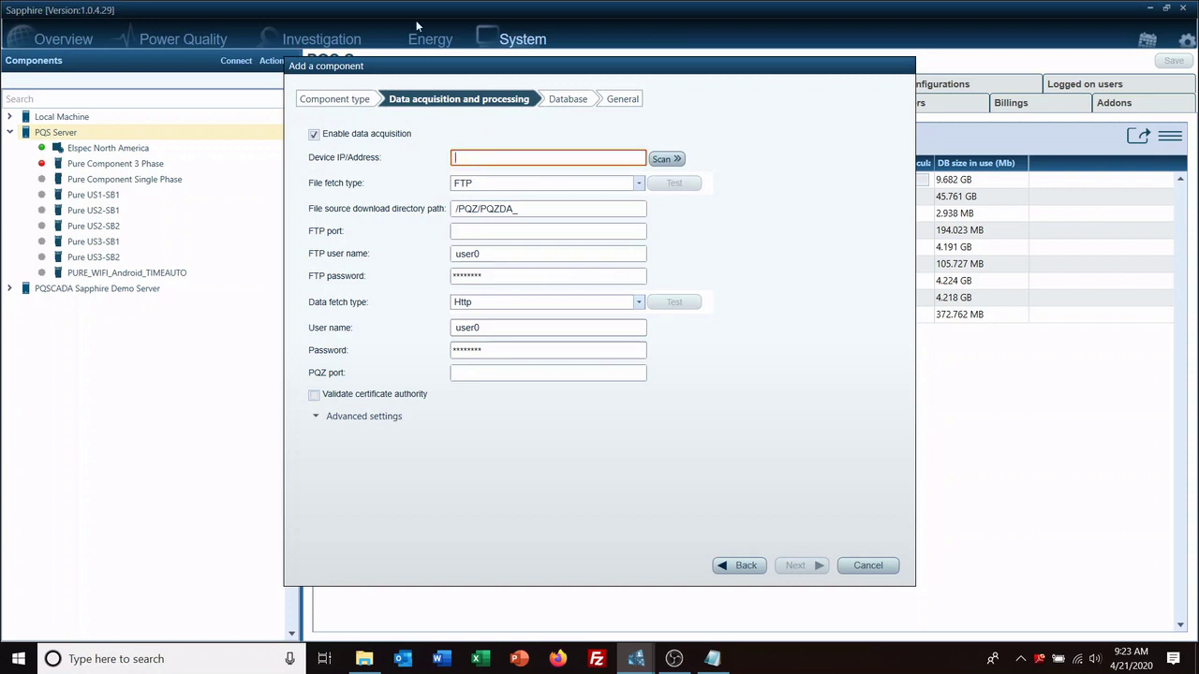
text(82.166.96.68)
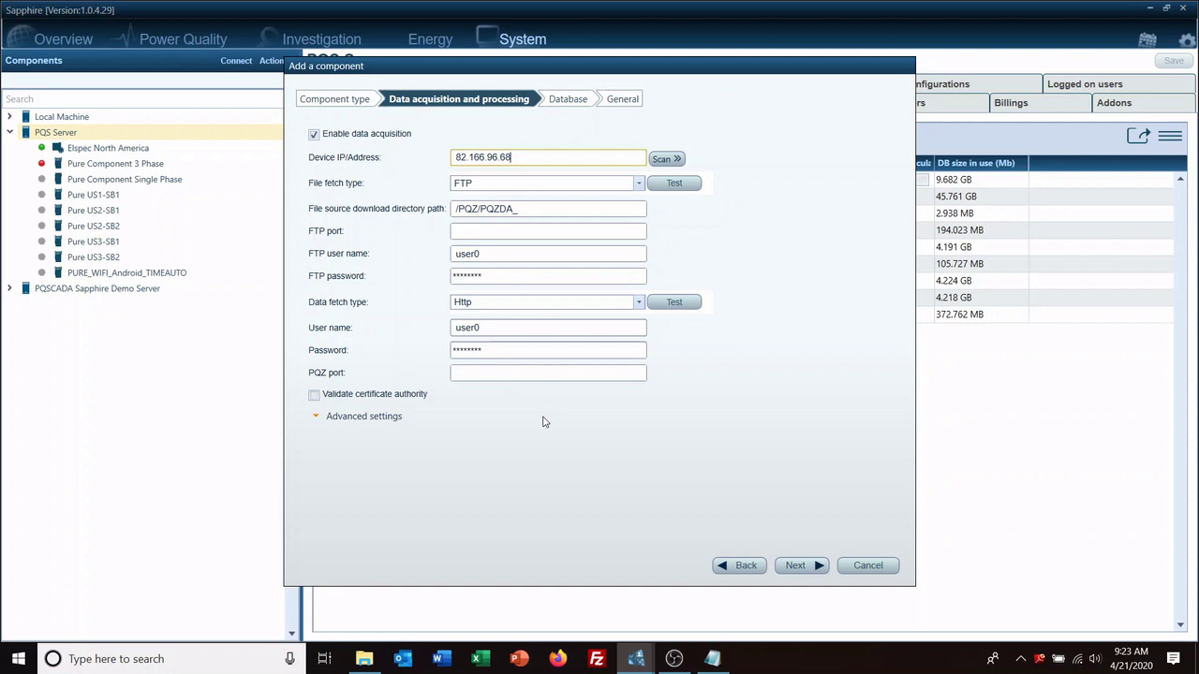
click(803, 567)
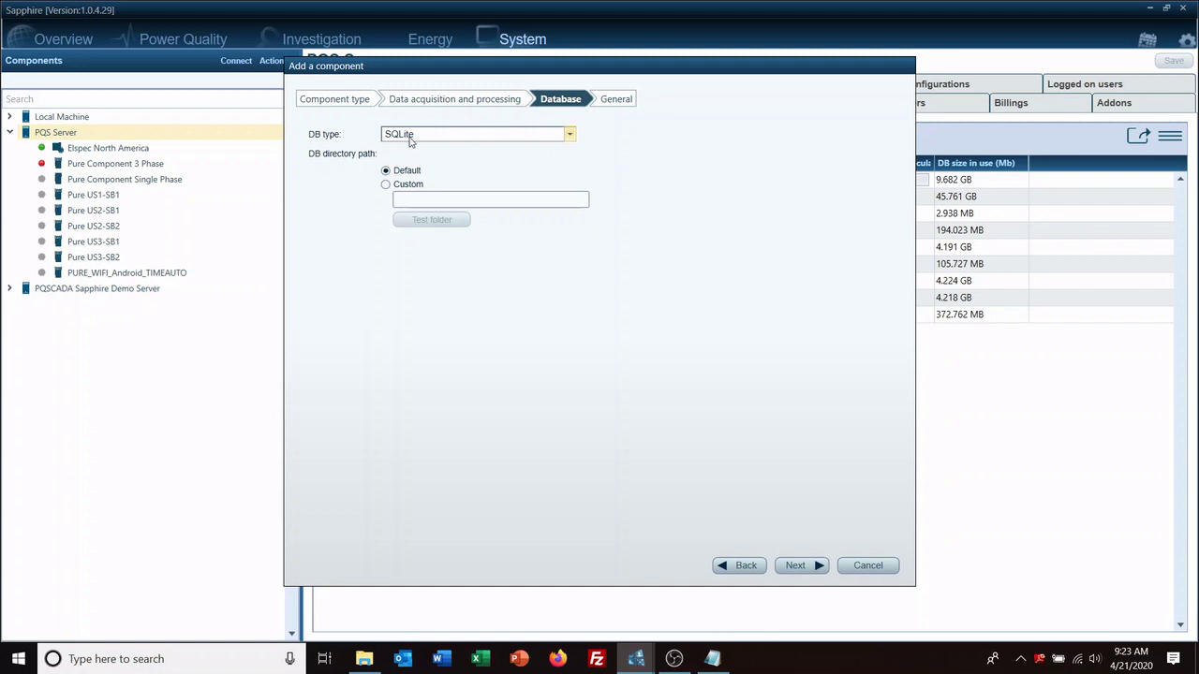
Step: Keep the default SQLite database and create the component named 'G5 Substation_Emory Valley'
click(794, 566)
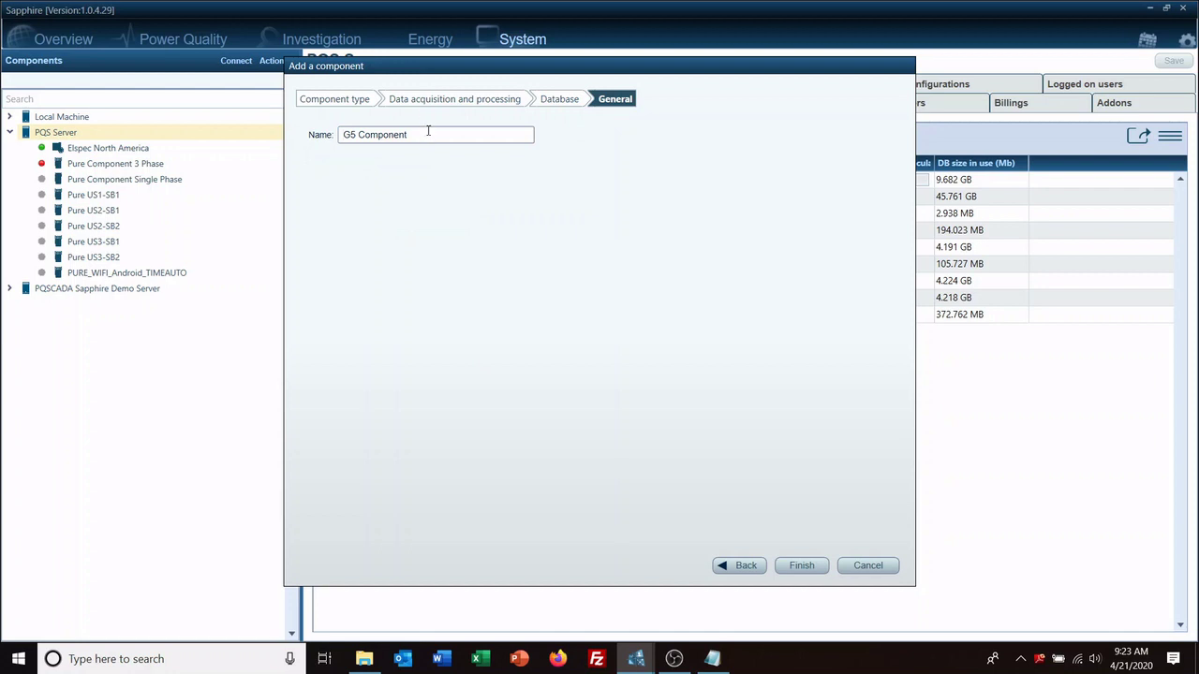
drag(428, 135, 3, 110)
text(G5 Substation_Emory Valley)
click(803, 566)
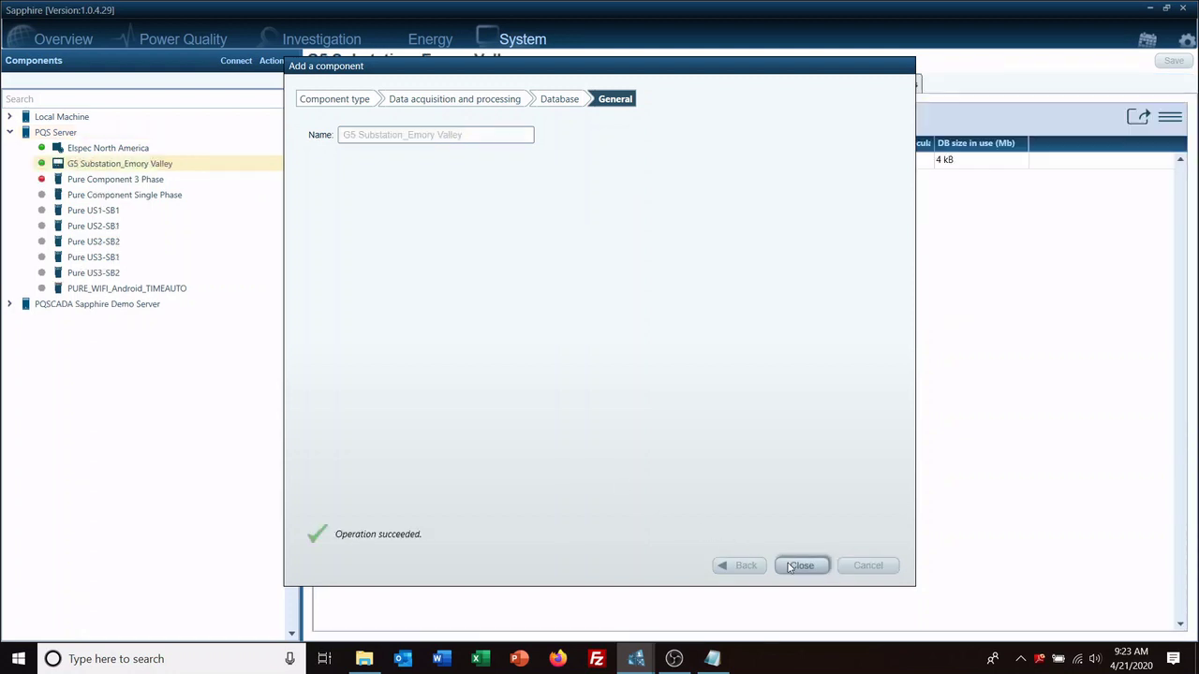
Step: Check that G5 Substation_Emory Valley is connected, then view PQS Server and demo server components
click(792, 567)
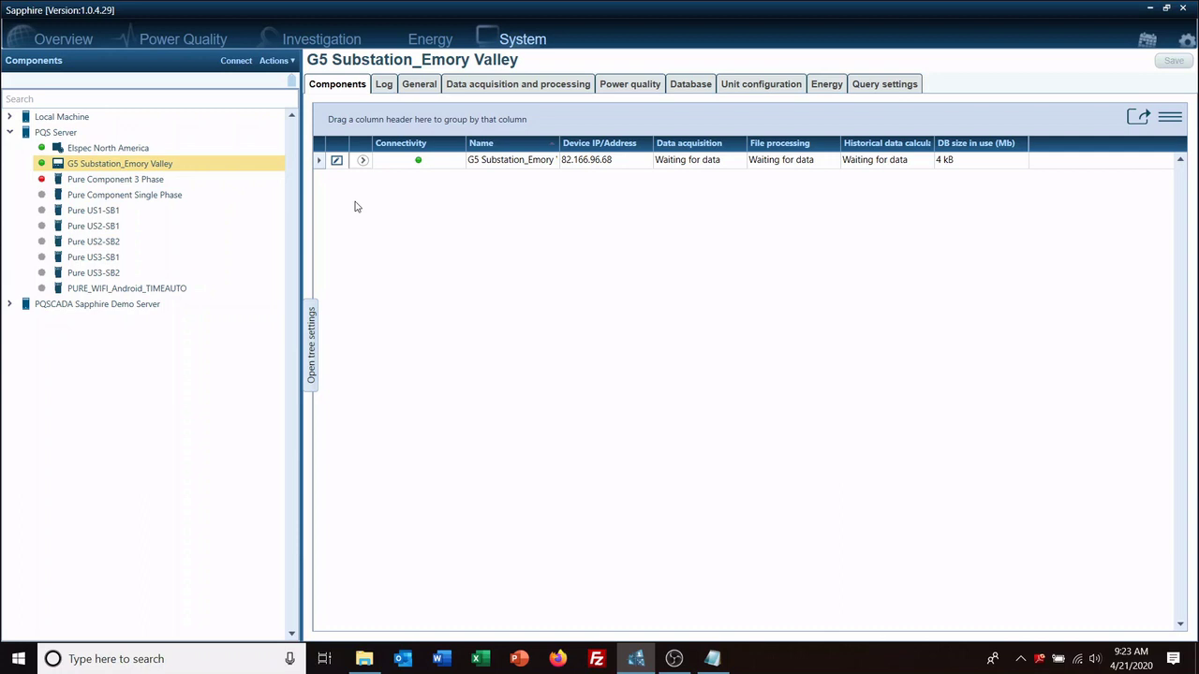
mouse_move(418, 163)
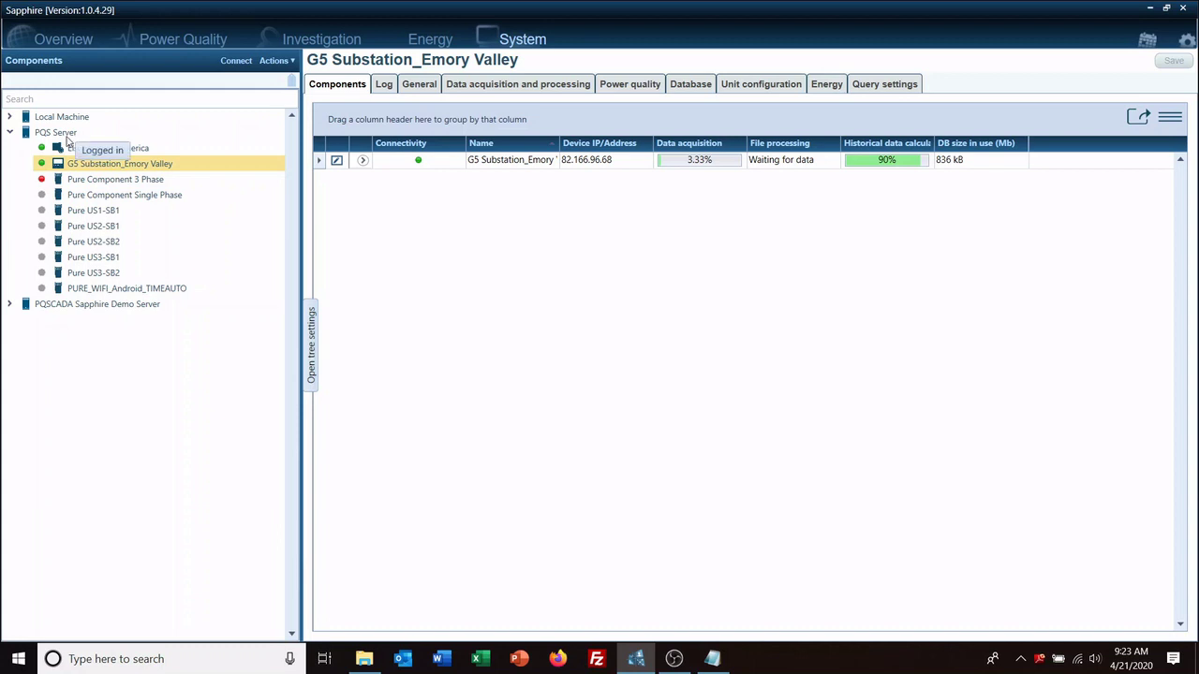
click(62, 133)
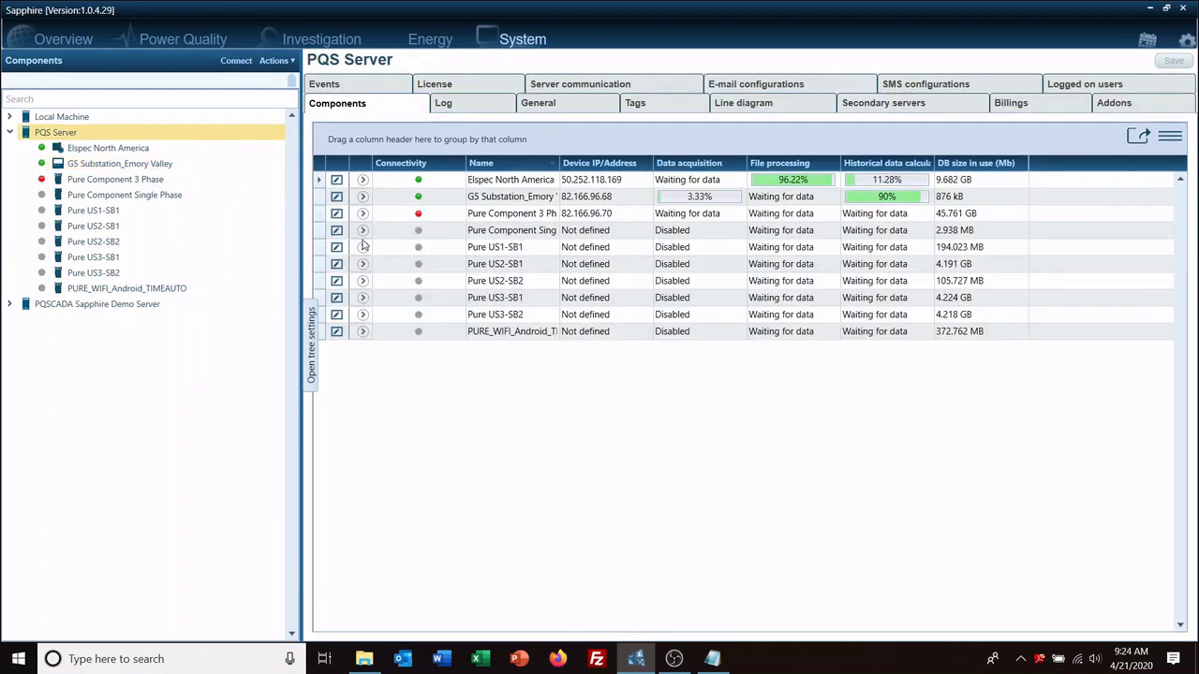
click(106, 309)
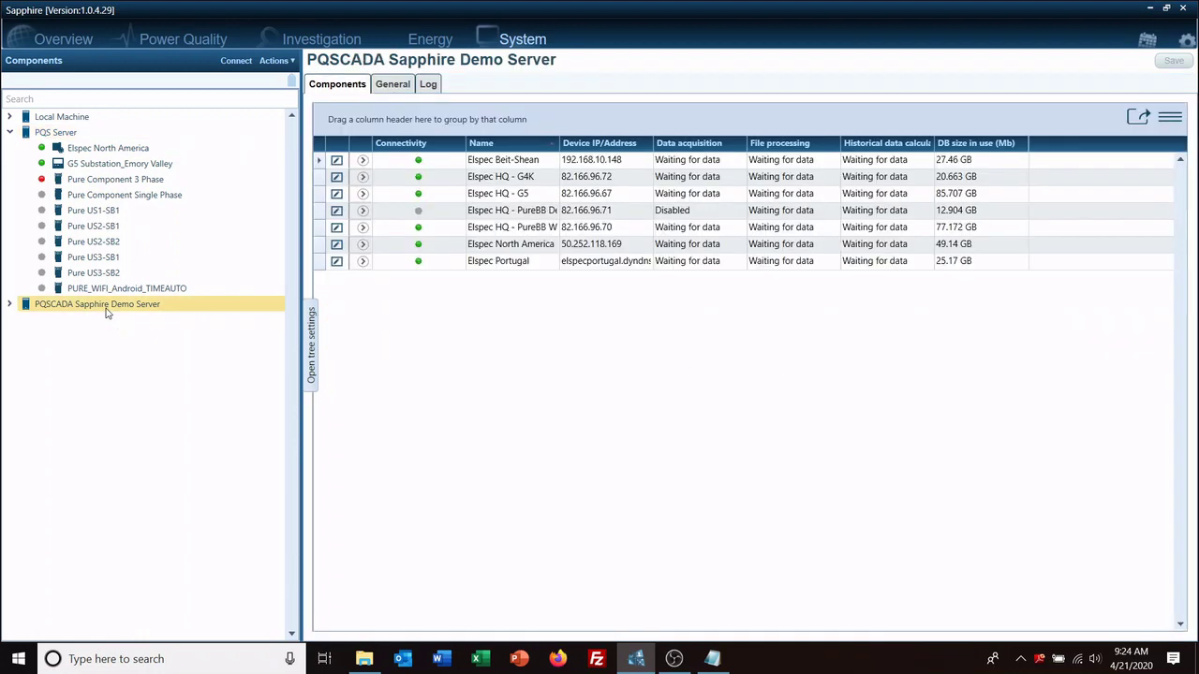